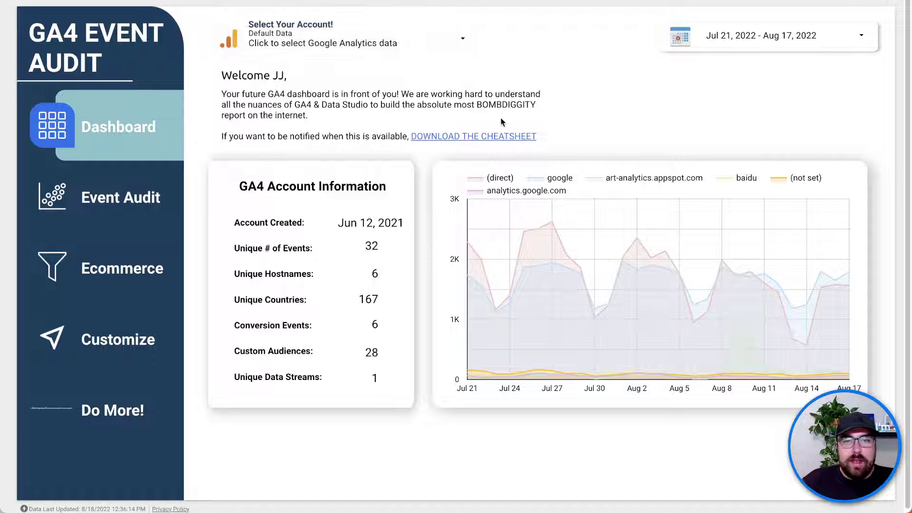
# Highlight the dashboard's account figures: 6 hostnames, 167 countries, 6 conversion events, 28 audiences, 1 data stream
pyautogui.moveTo(543, 136); pyautogui.dragTo(403, 137)
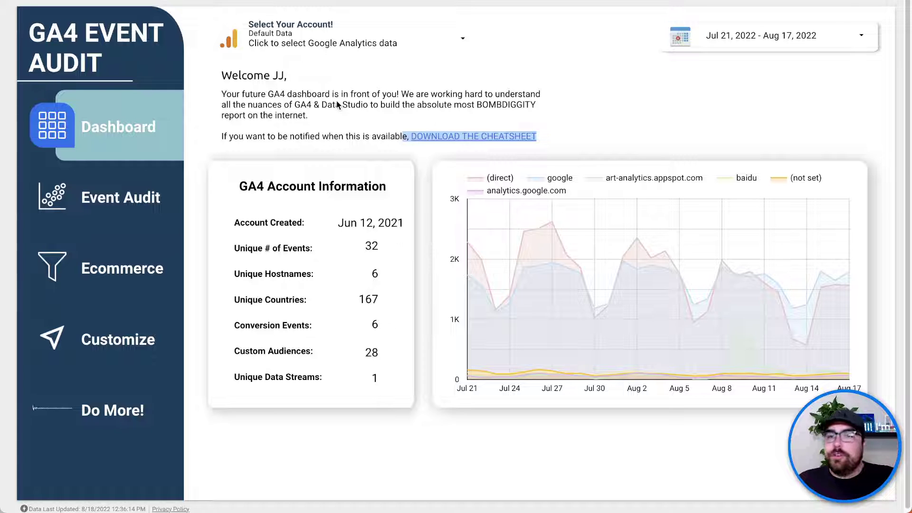
pyautogui.click(333, 226)
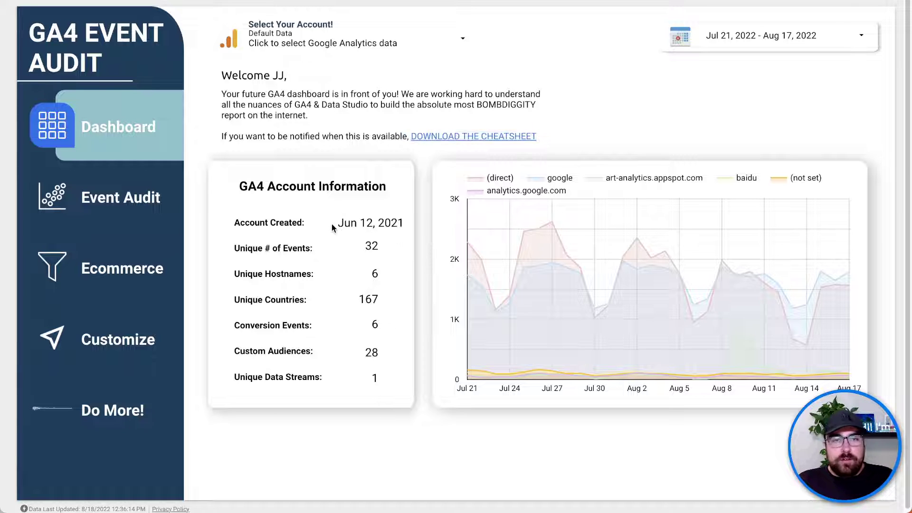
pyautogui.moveTo(332, 223); pyautogui.dragTo(388, 251)
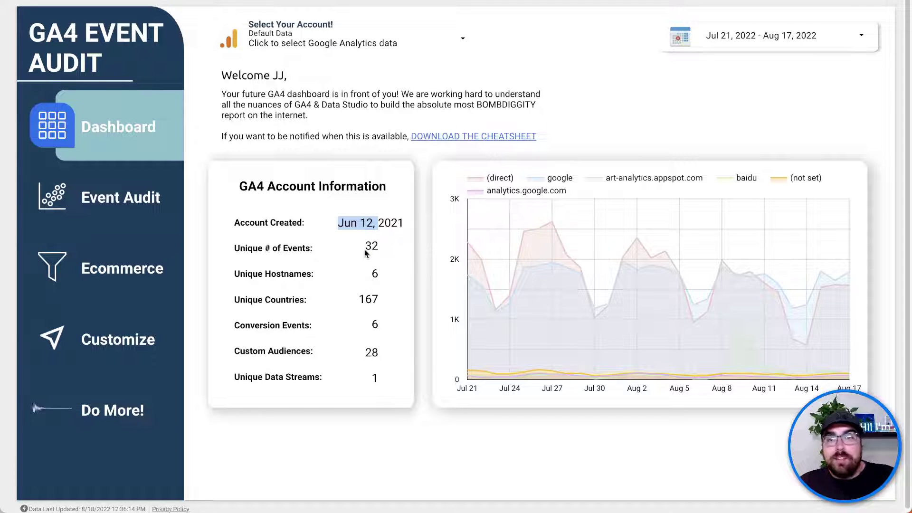
pyautogui.doubleClick(375, 274)
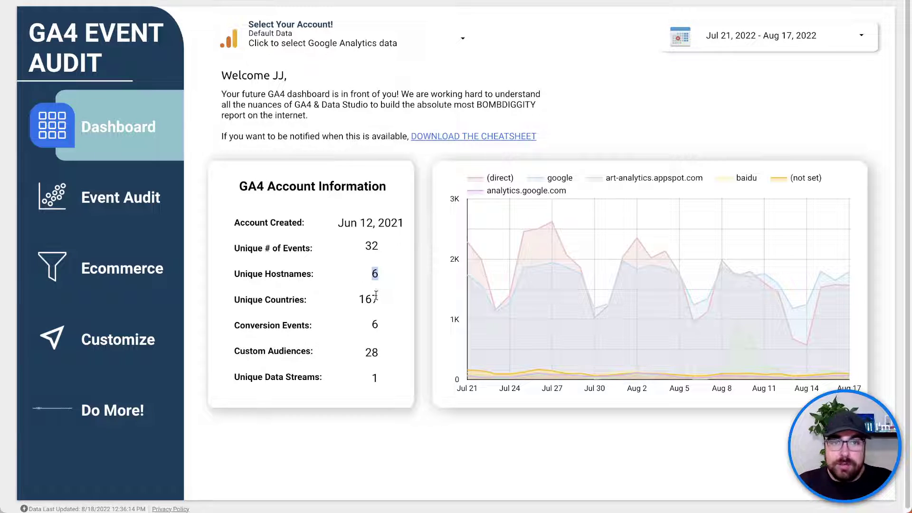
pyautogui.moveTo(359, 300); pyautogui.dragTo(372, 300)
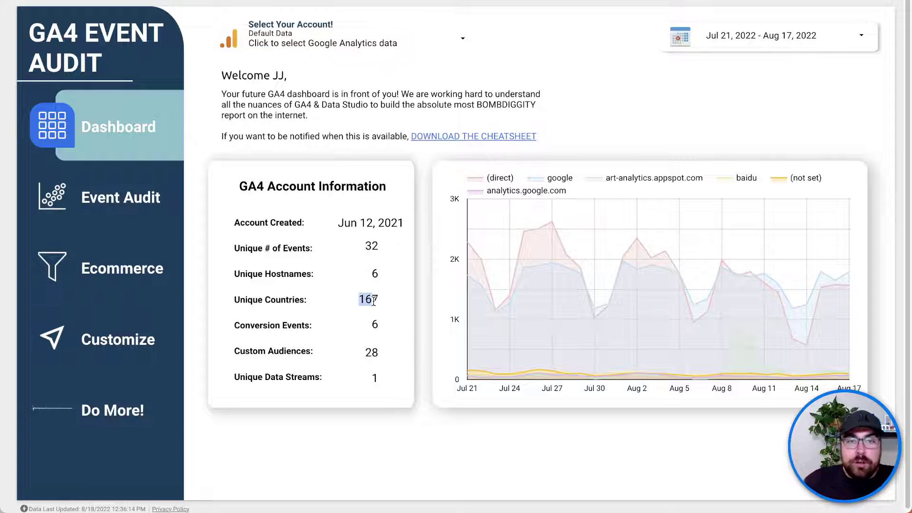
pyautogui.doubleClick(375, 326)
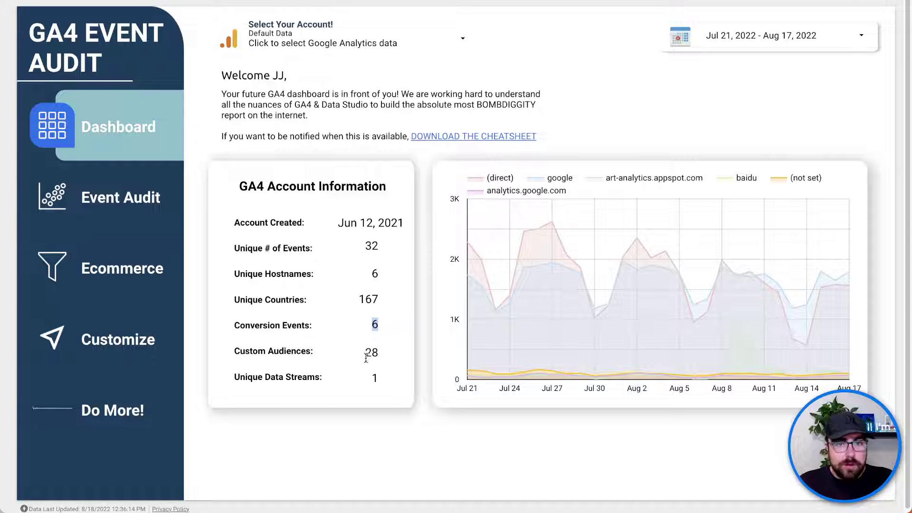
pyautogui.click(375, 373)
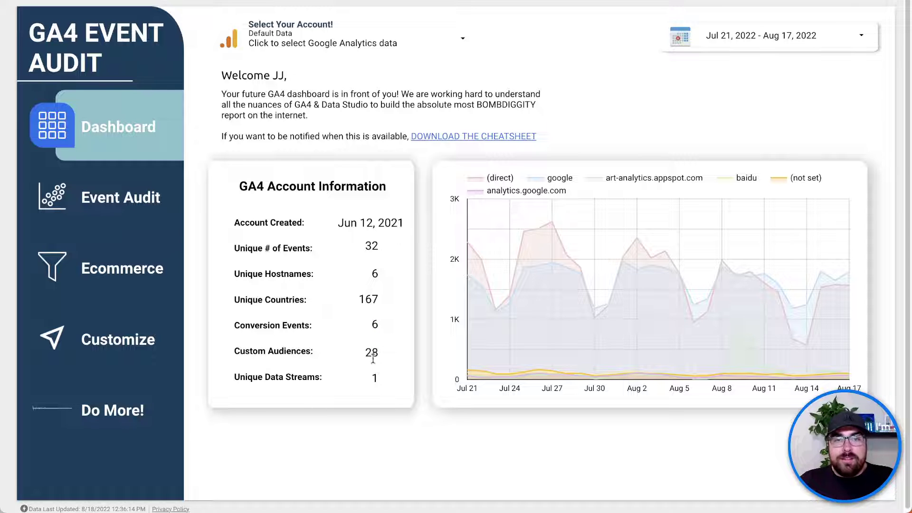
pyautogui.doubleClick(370, 354)
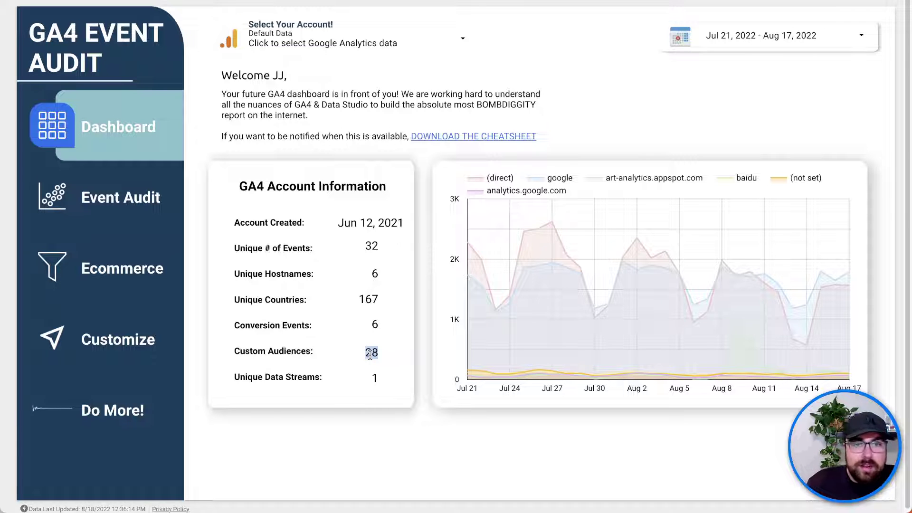
pyautogui.click(375, 388)
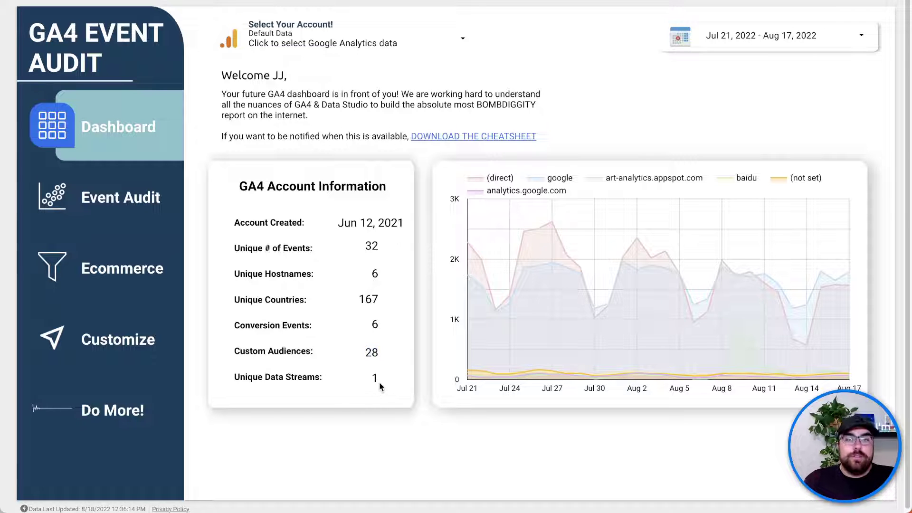
pyautogui.doubleClick(374, 378)
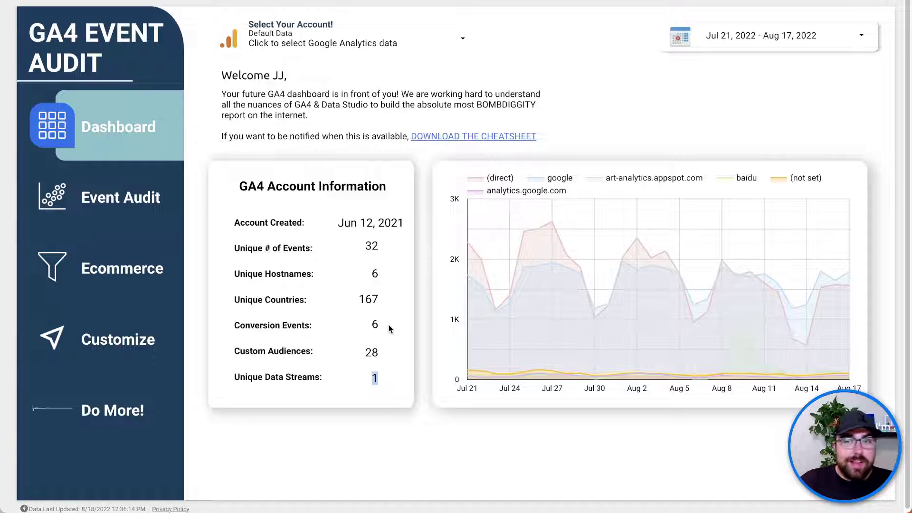
# Open the Event Audit page and highlight the first_visit event count
pyautogui.moveTo(534, 303)
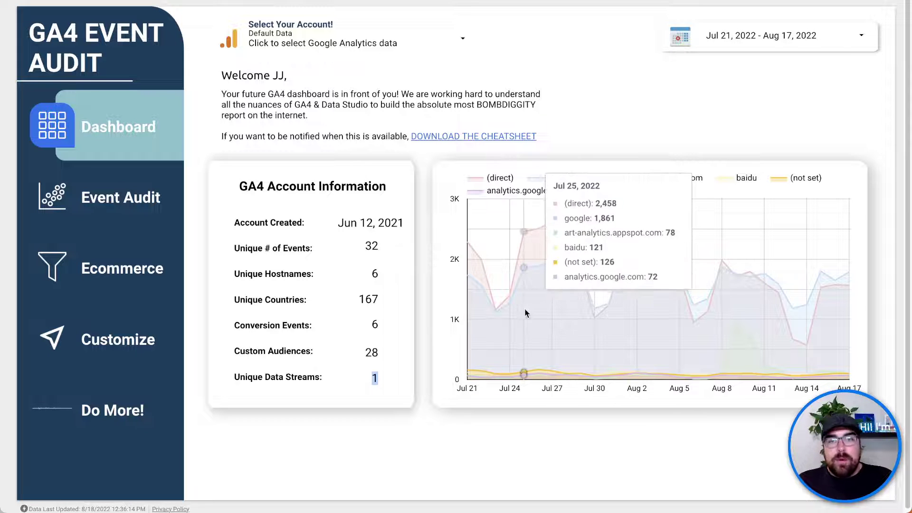
pyautogui.moveTo(631, 306)
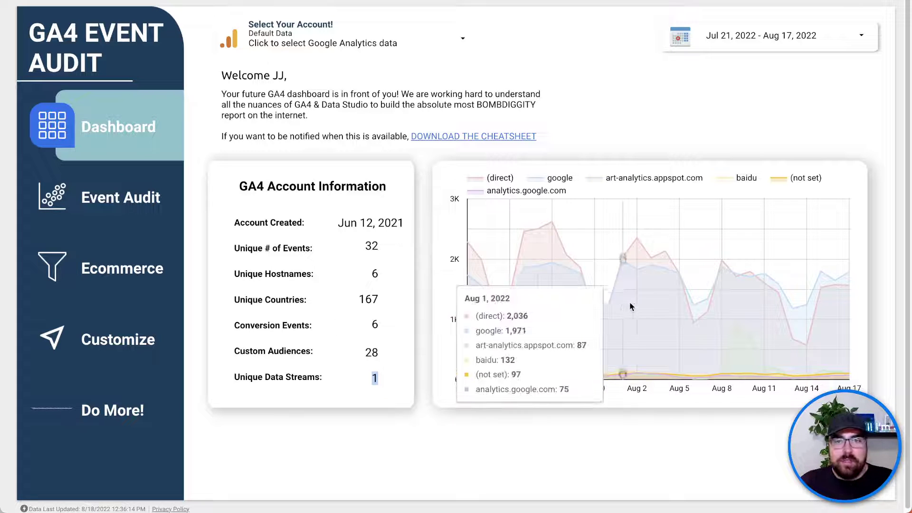
pyautogui.moveTo(775, 324)
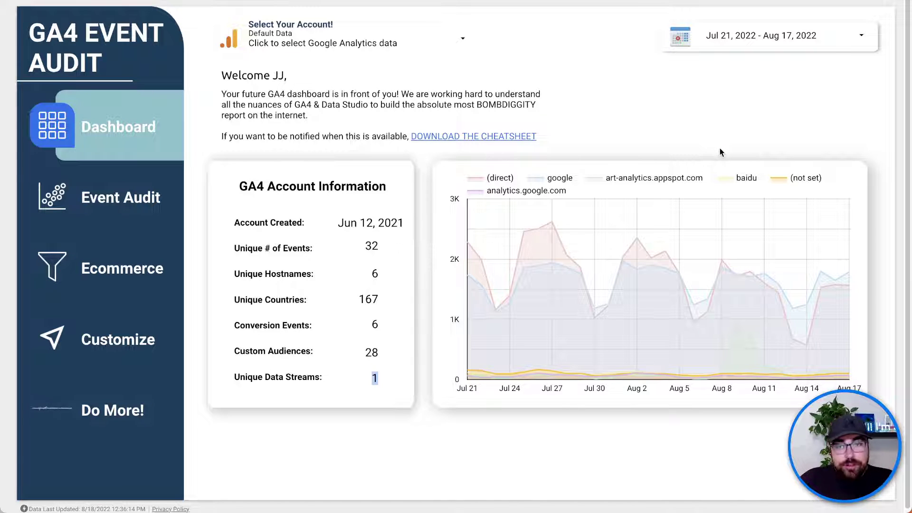
pyautogui.click(136, 203)
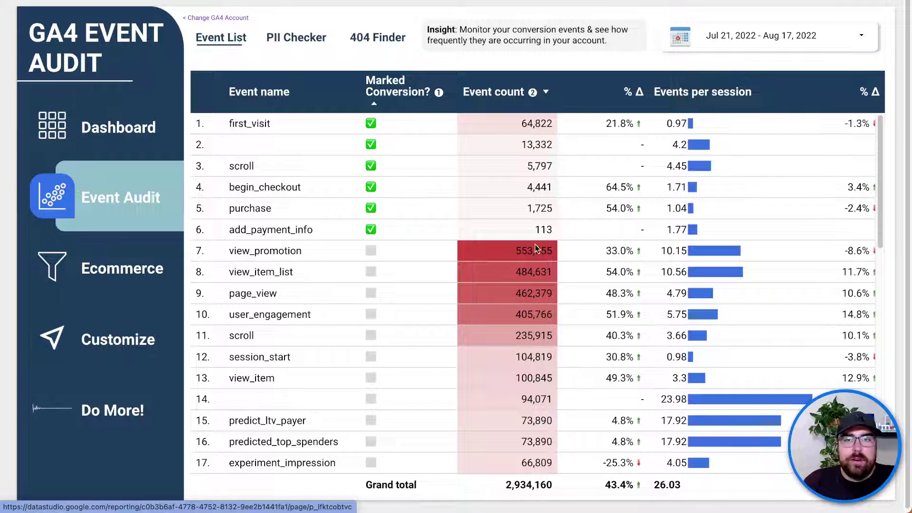
pyautogui.moveTo(528, 129); pyautogui.dragTo(538, 128)
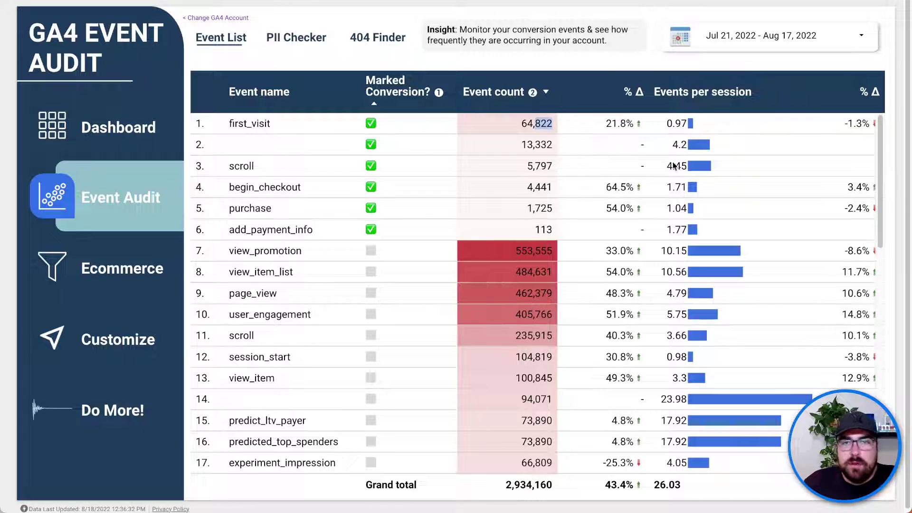
pyautogui.click(304, 45)
# Highlight 'MIGHT' in the PII Checker insight text and scroll through the flagged URL table
pyautogui.moveTo(447, 41); pyautogui.dragTo(495, 45)
pyautogui.scroll(-3, 483, 197)
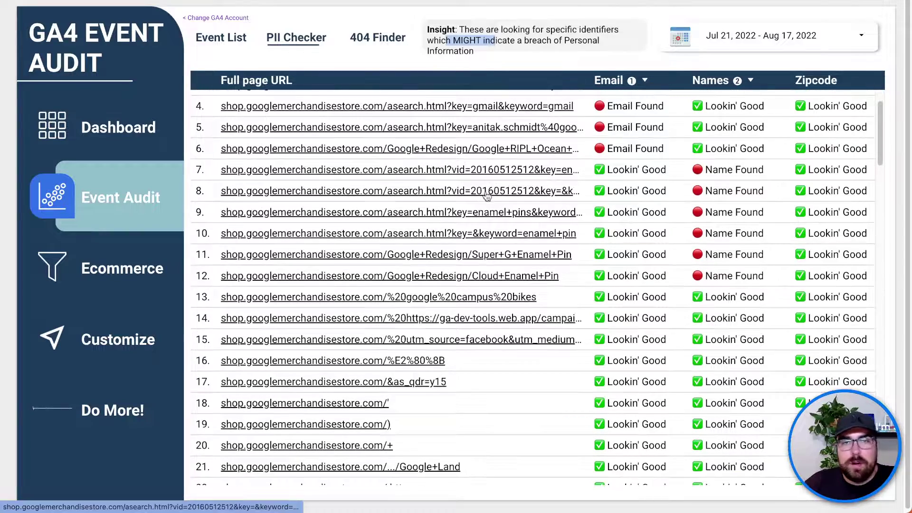
pyautogui.scroll(3, 483, 196)
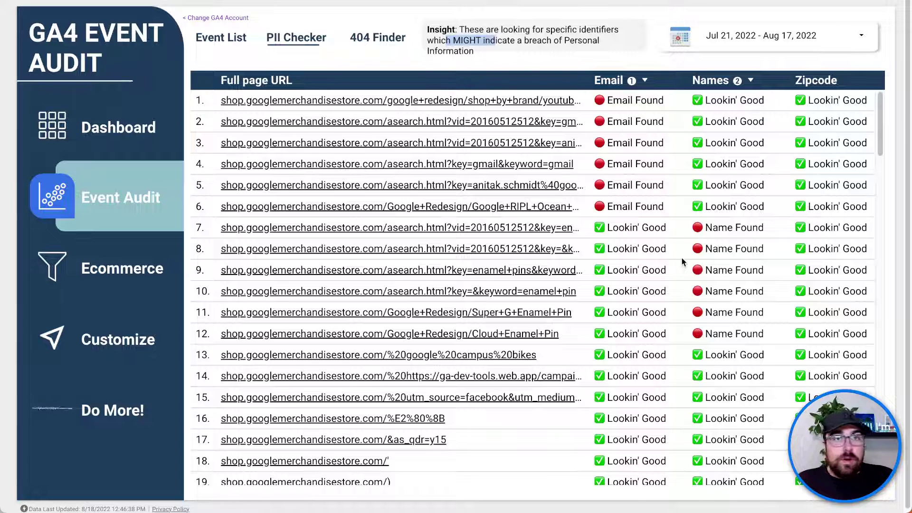
pyautogui.click(378, 38)
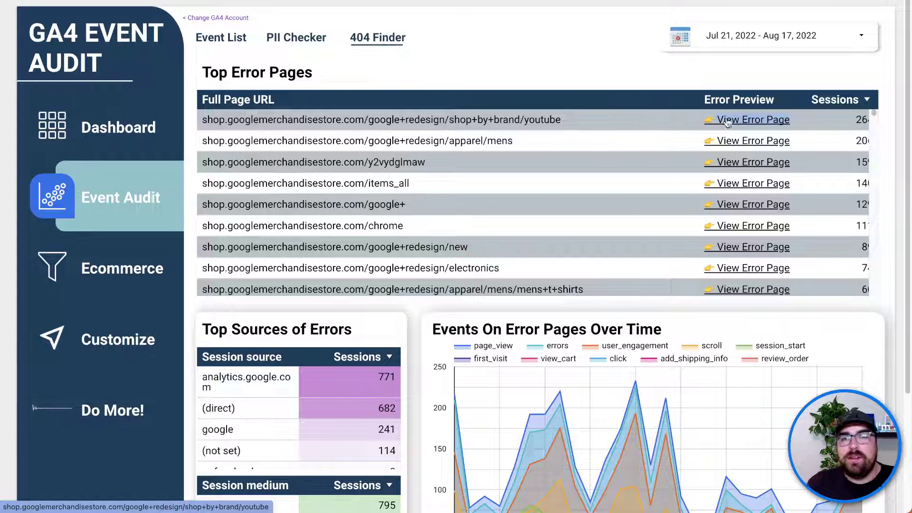
# Scroll down the 404 Finder report, highlight the top sources of errors rows, then scroll back up
pyautogui.scroll(-3, 619, 287)
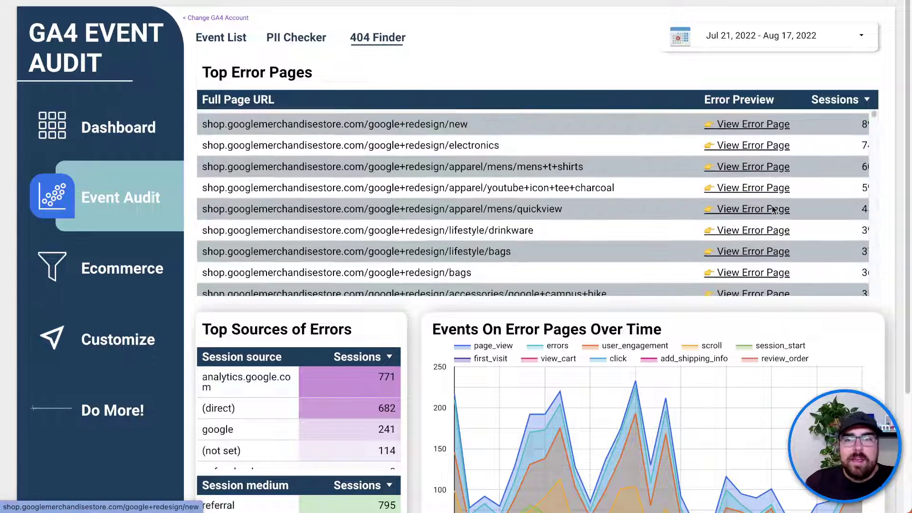
pyautogui.scroll(-2, 617, 285)
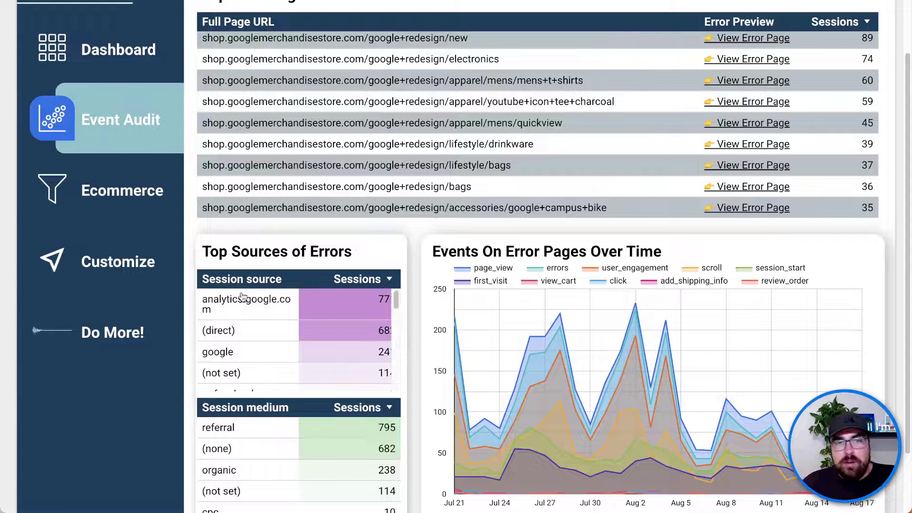
pyautogui.moveTo(222, 303); pyautogui.dragTo(312, 420)
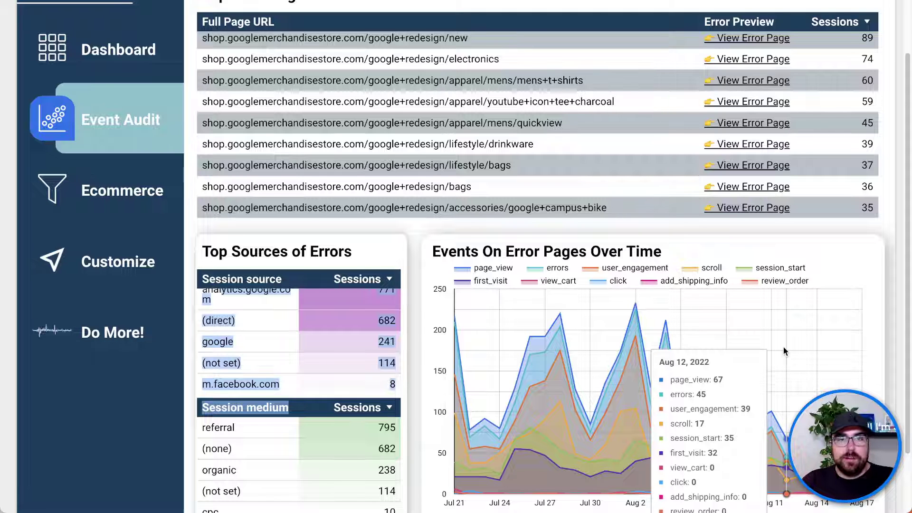
pyautogui.scroll(5, 489, 167)
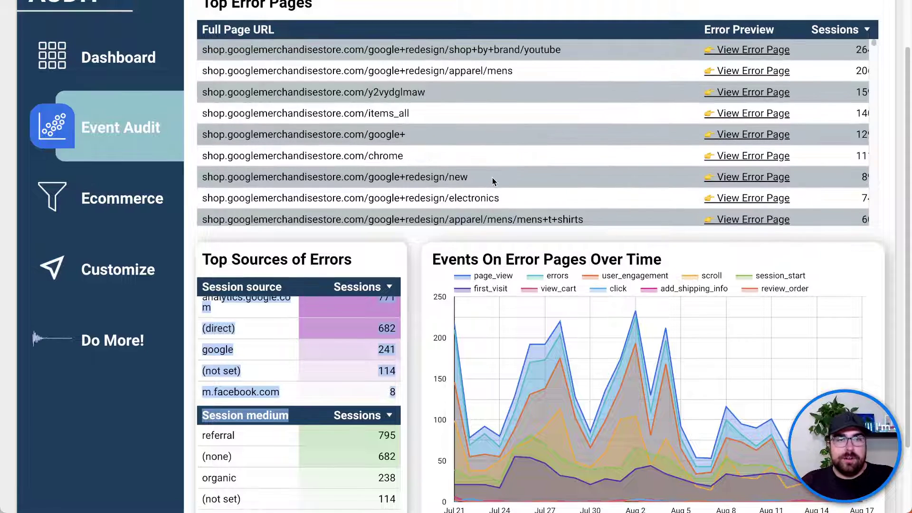
pyautogui.scroll(1, 469, 138)
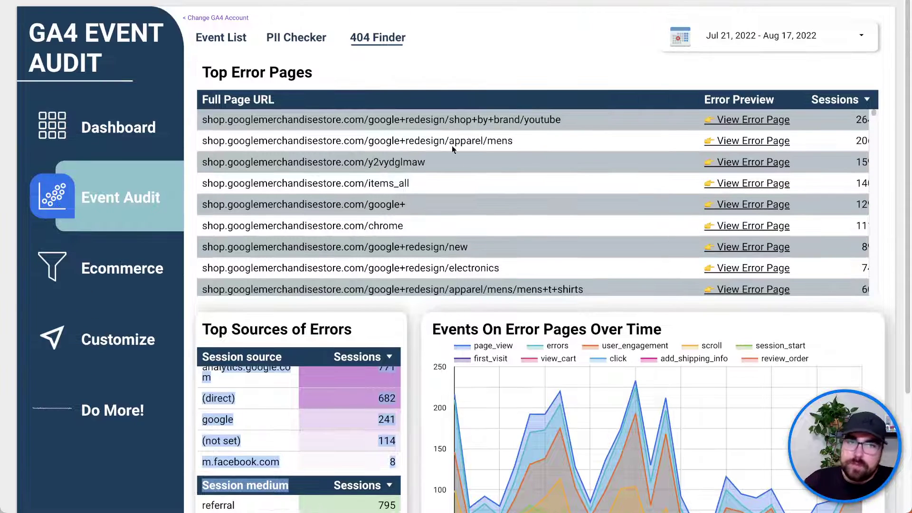
# Open the Ecommerce page and highlight 1,792 transactions, $199,812.28 revenue and the 1.59% conversion rate
pyautogui.click(141, 266)
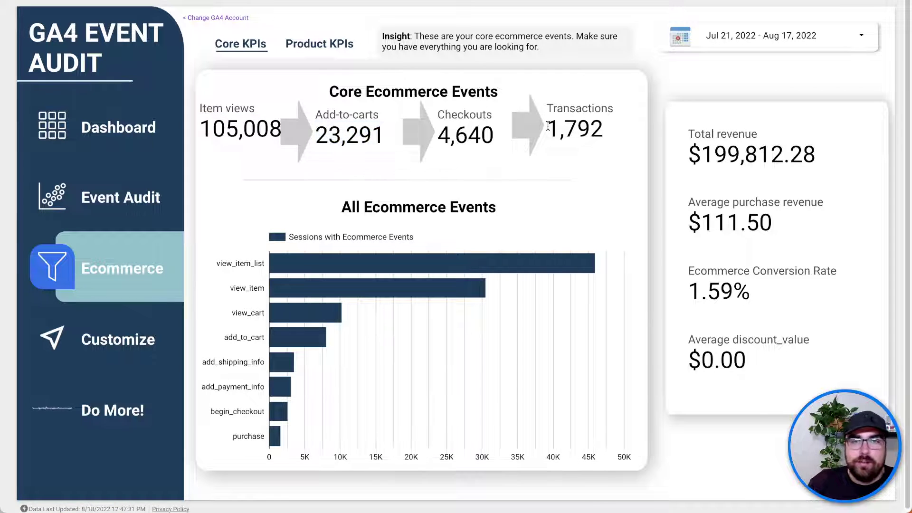
pyautogui.moveTo(549, 126); pyautogui.dragTo(577, 129)
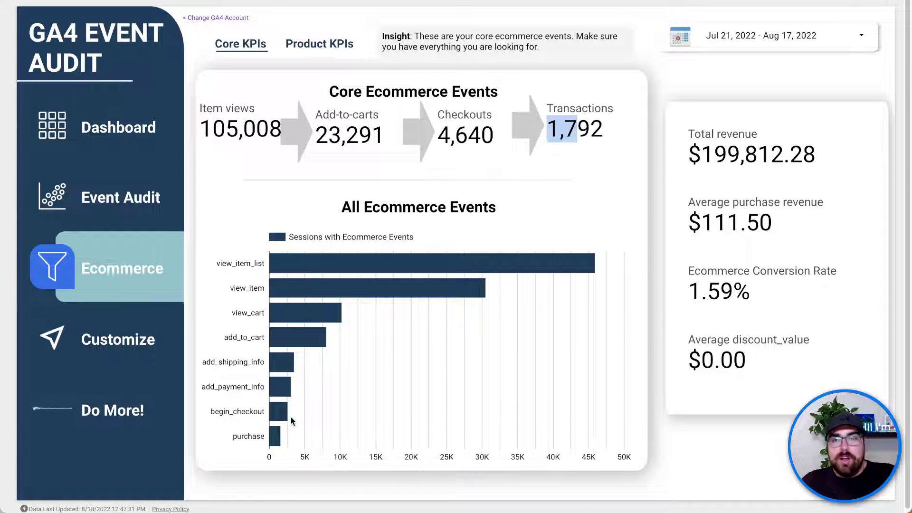
pyautogui.moveTo(320, 281)
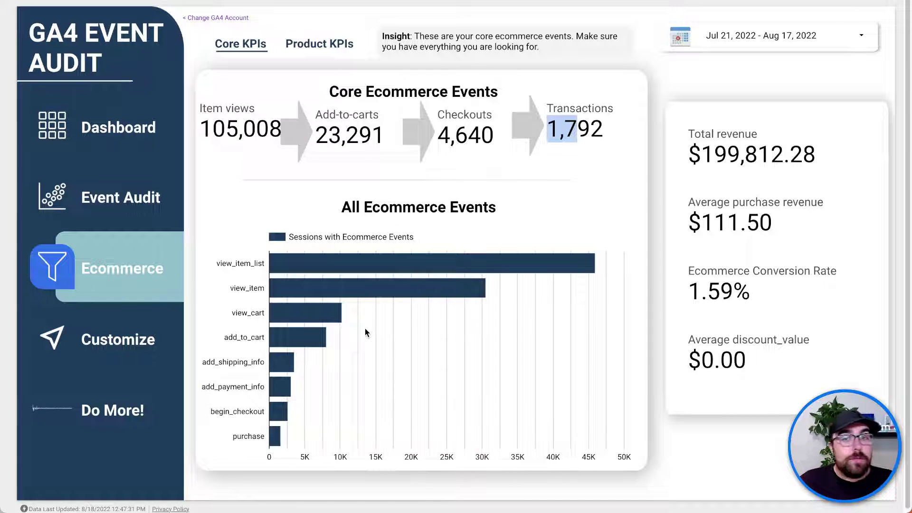
pyautogui.moveTo(385, 291)
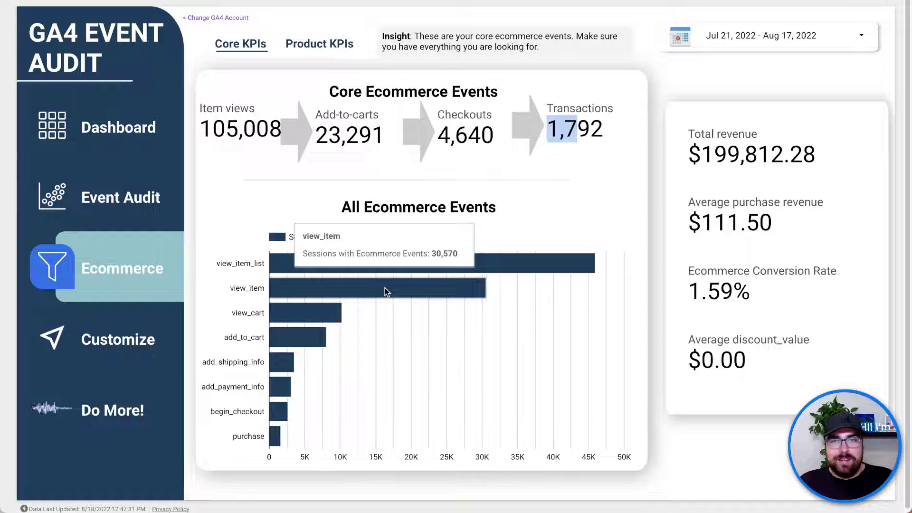
pyautogui.moveTo(696, 151); pyautogui.dragTo(694, 202)
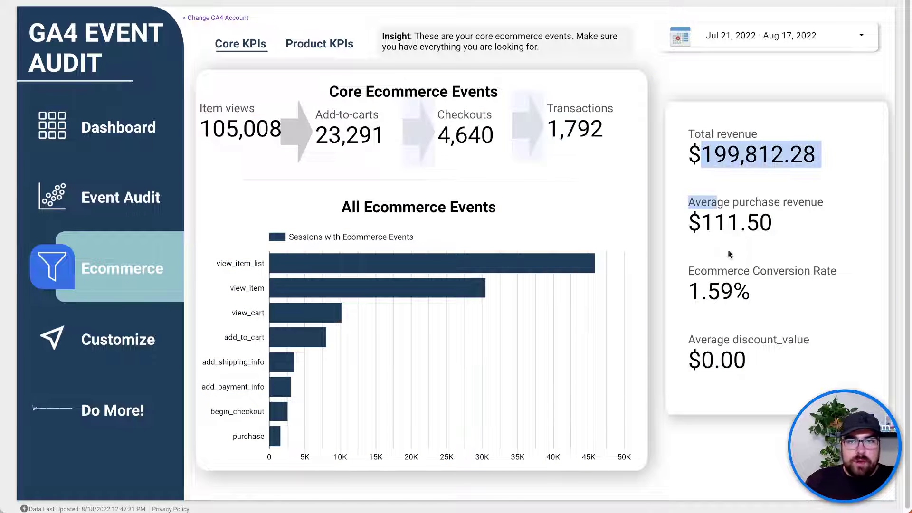
pyautogui.click(739, 327)
pyautogui.doubleClick(726, 303)
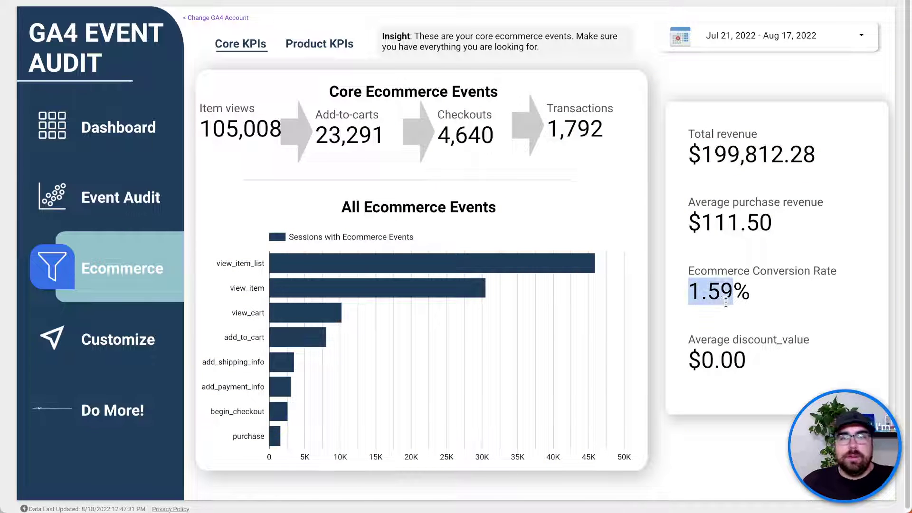
pyautogui.click(720, 266)
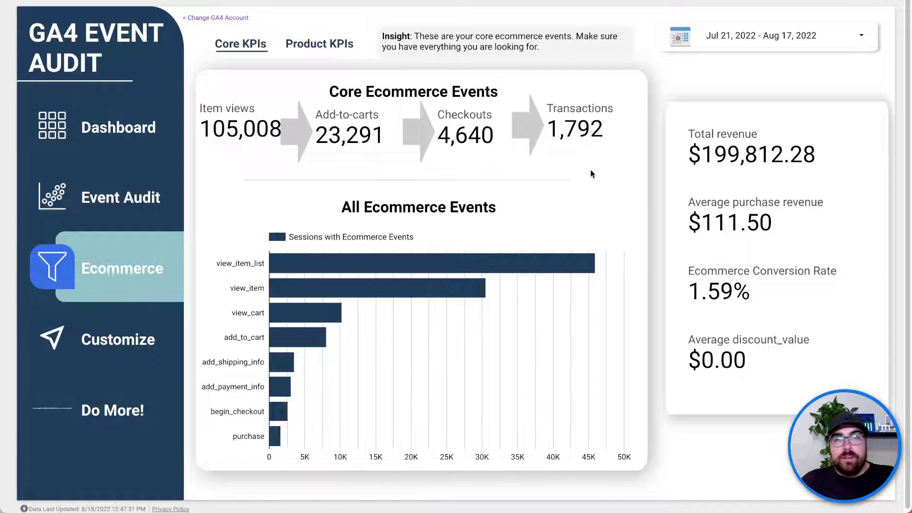
# Open Product KPIs and highlight figures in the top product rows, including the For Everyone Google Tee row
pyautogui.click(331, 45)
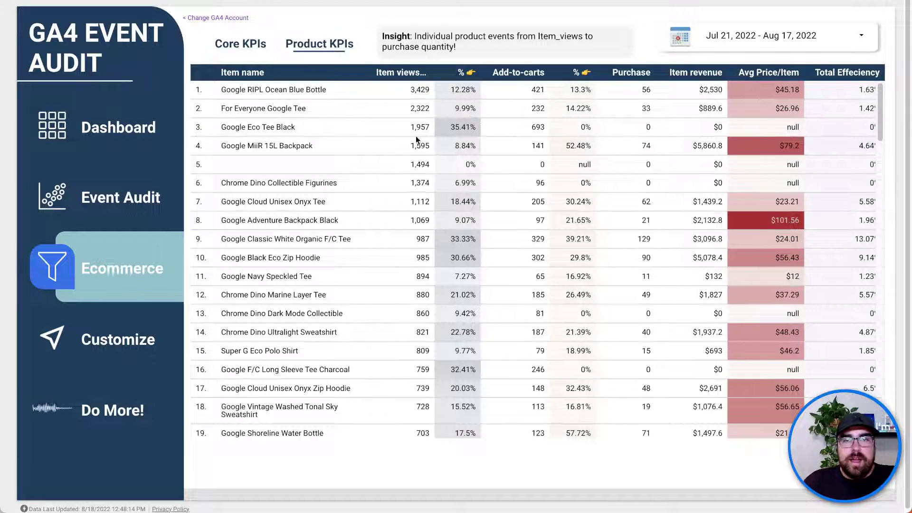
pyautogui.moveTo(498, 89); pyautogui.dragTo(612, 119)
pyautogui.click(618, 136)
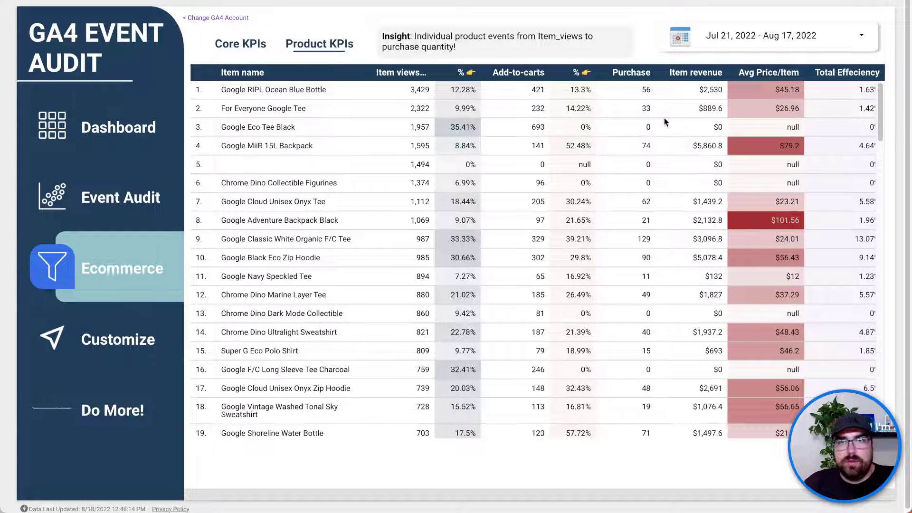
pyautogui.moveTo(687, 136); pyautogui.dragTo(692, 110)
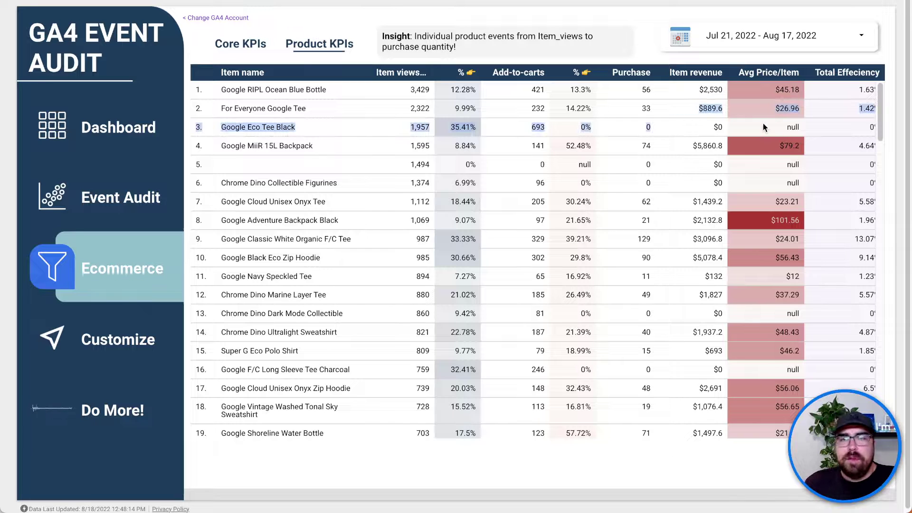
pyautogui.moveTo(764, 127); pyautogui.dragTo(847, 119)
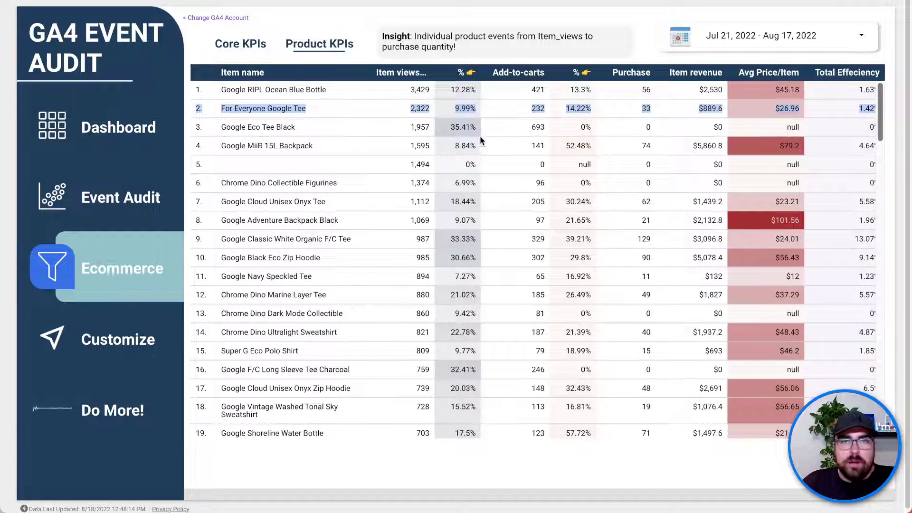
pyautogui.click(444, 130)
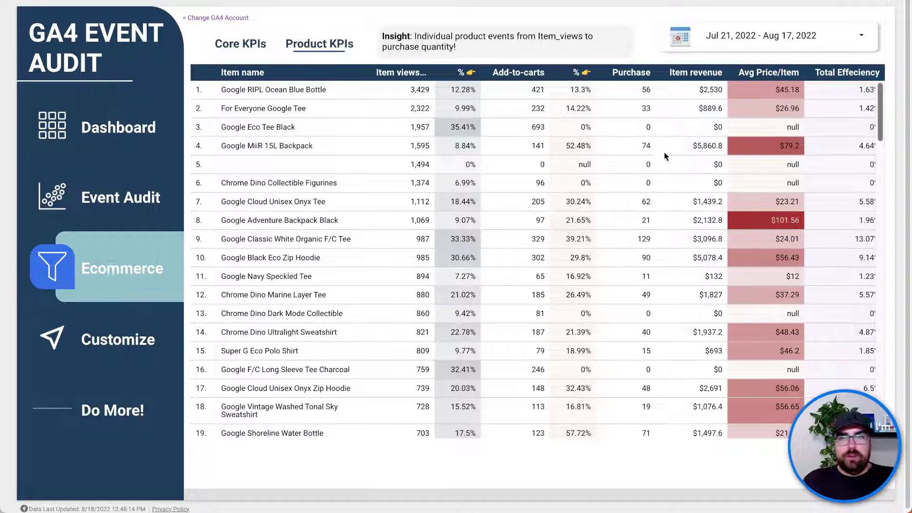
pyautogui.scroll(-1, 711, 256)
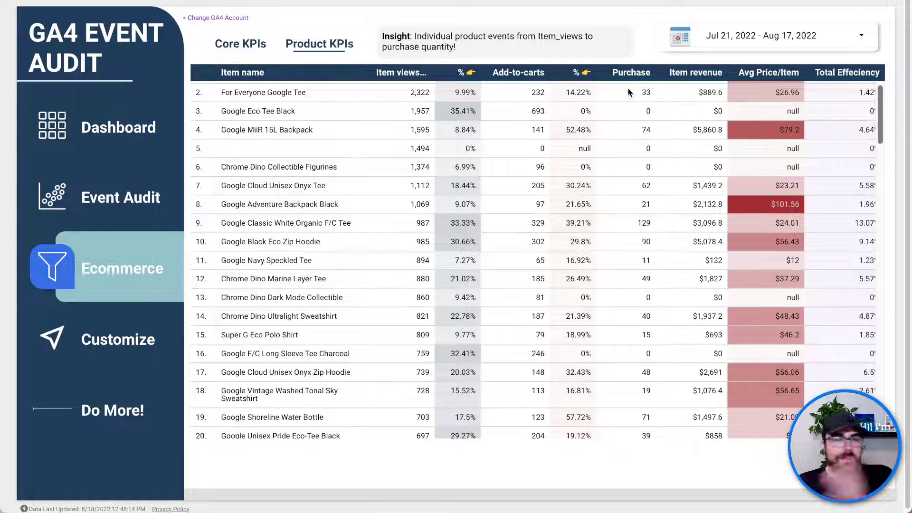
pyautogui.scroll(1, 551, 222)
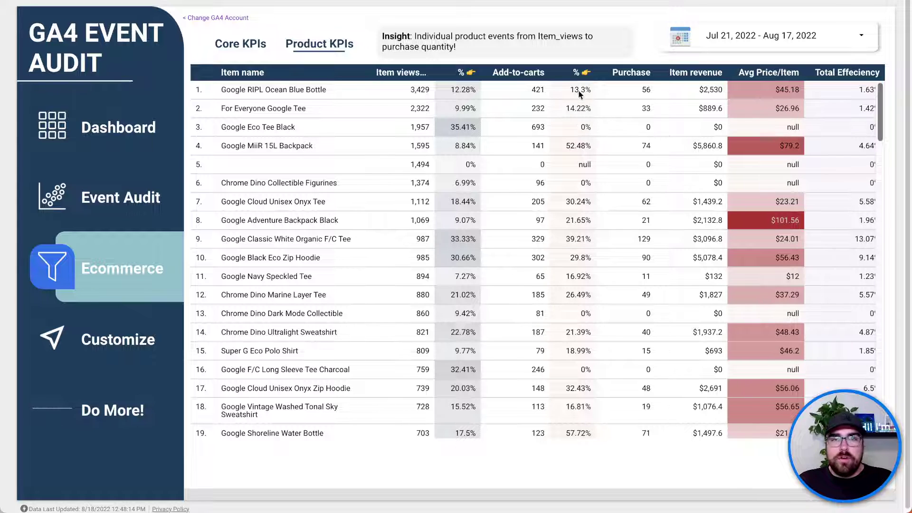
# Sort products by add-to-carts, highlight the top value 693, then open the Customize page
pyautogui.click(522, 81)
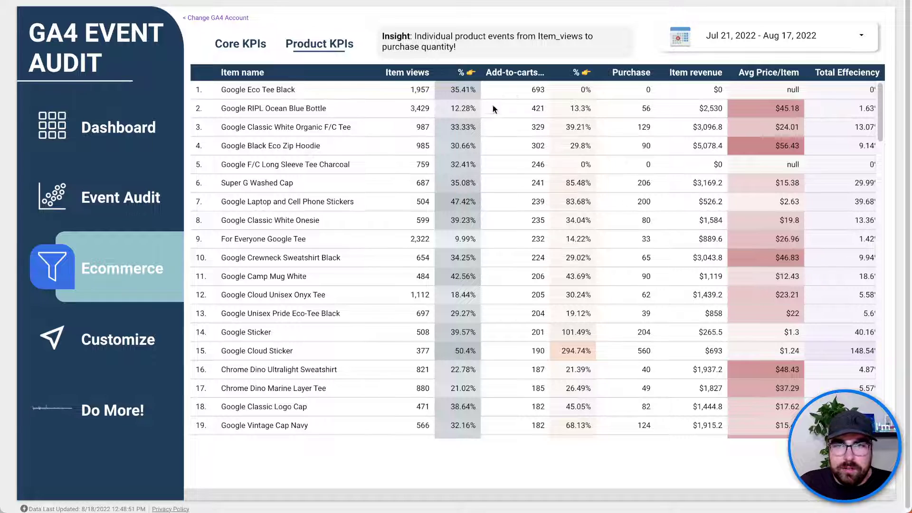
pyautogui.moveTo(523, 93); pyautogui.dragTo(556, 98)
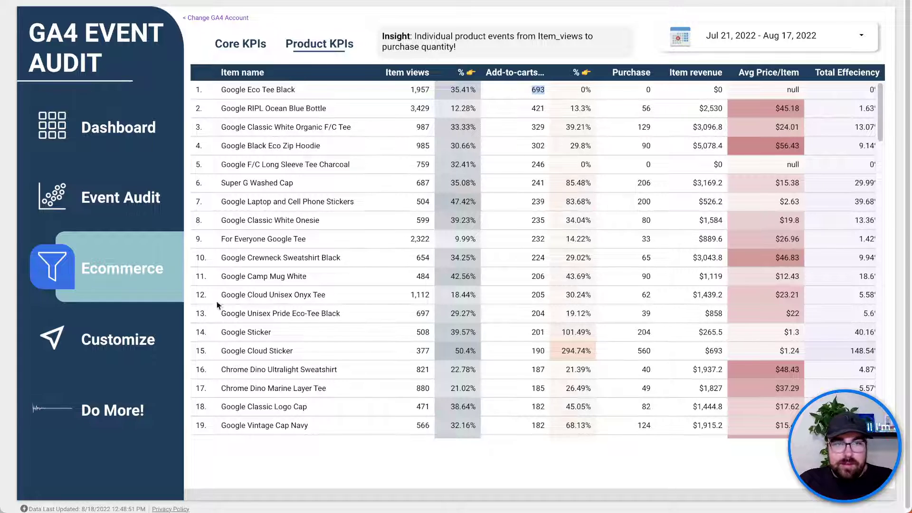
pyautogui.click(129, 342)
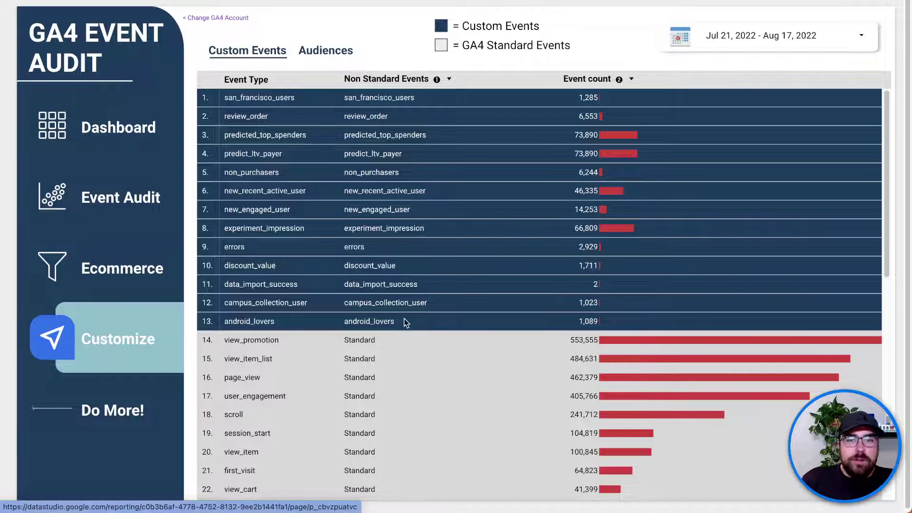
# Highlight the thirteen custom event rows, scroll the table, and switch to the Audiences view
pyautogui.moveTo(406, 323); pyautogui.dragTo(296, 110)
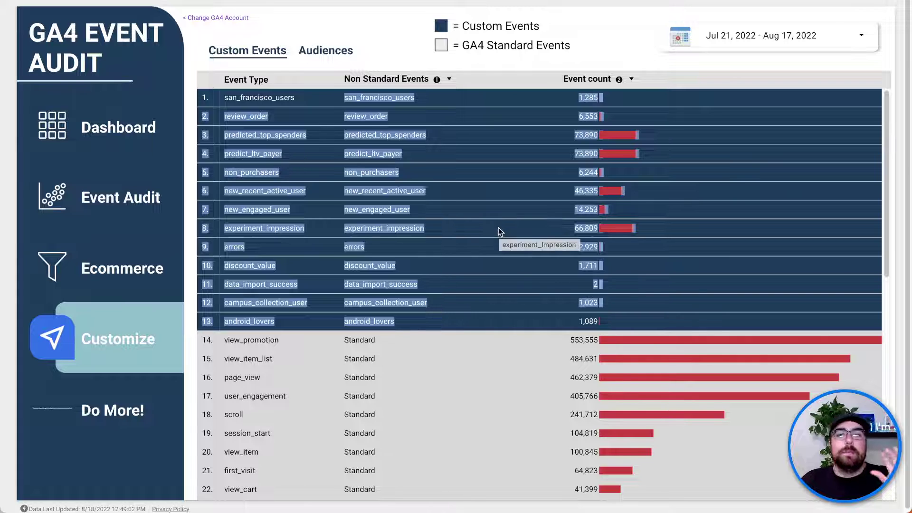
pyautogui.scroll(-1, 630, 332)
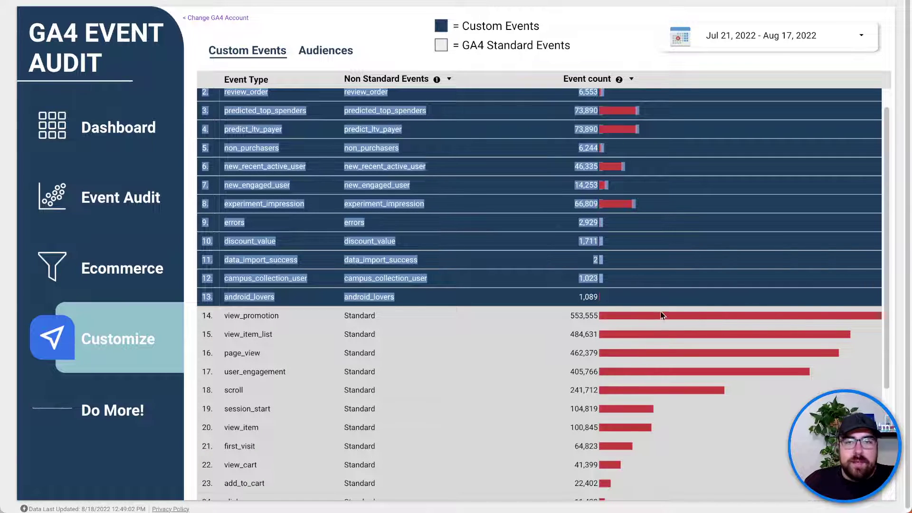
pyautogui.scroll(-5, 660, 312)
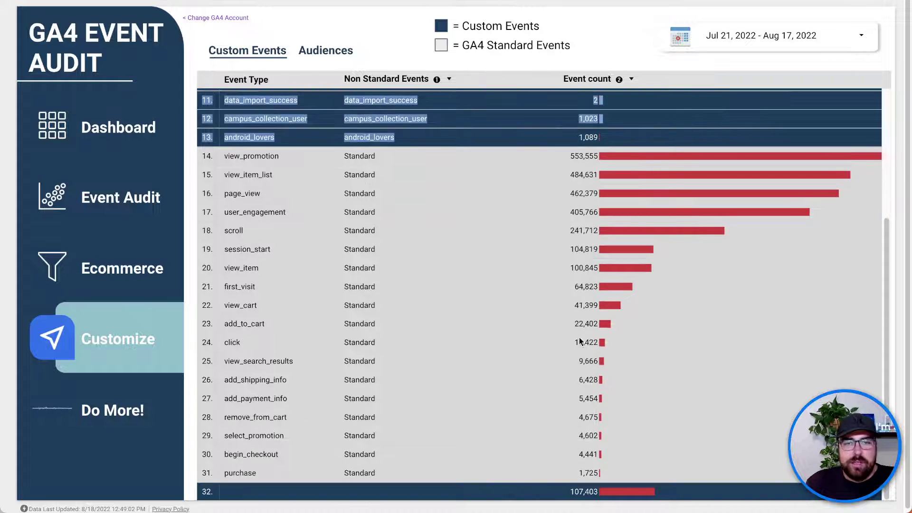
pyautogui.scroll(5, 421, 348)
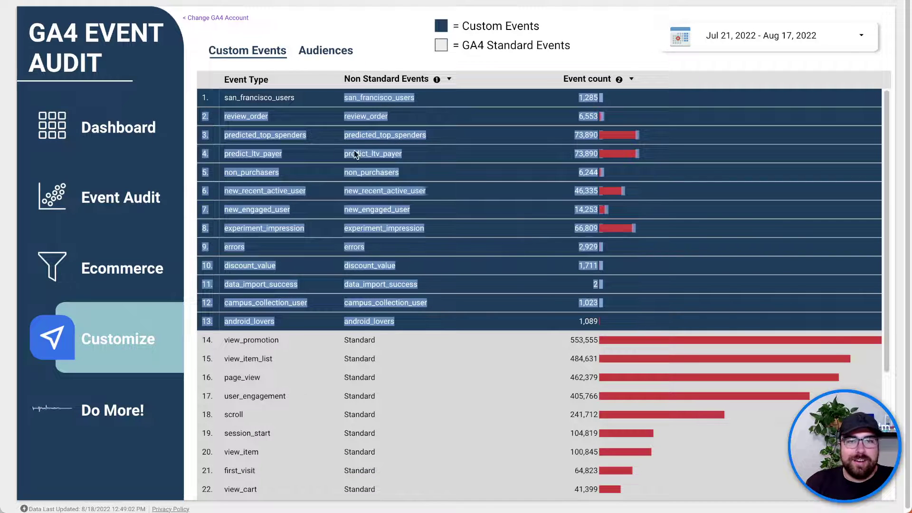
pyautogui.click(325, 58)
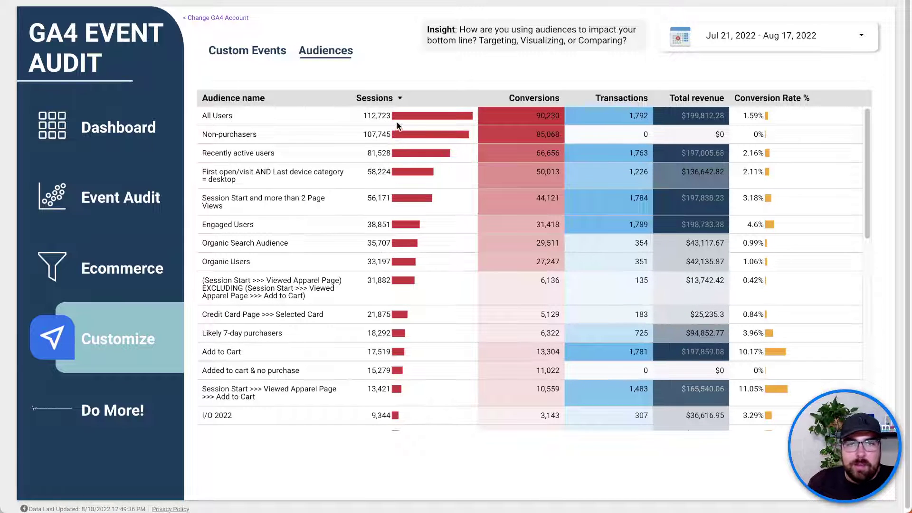
# Highlight audience rows from All Users through Non-purchasers, then open the Do More! page
pyautogui.moveTo(397, 122); pyautogui.dragTo(403, 230)
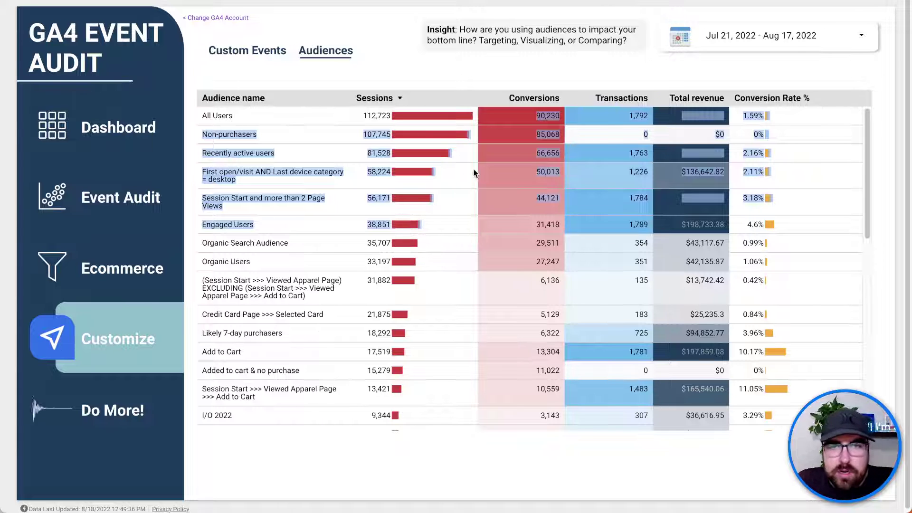
pyautogui.moveTo(514, 131); pyautogui.dragTo(751, 139)
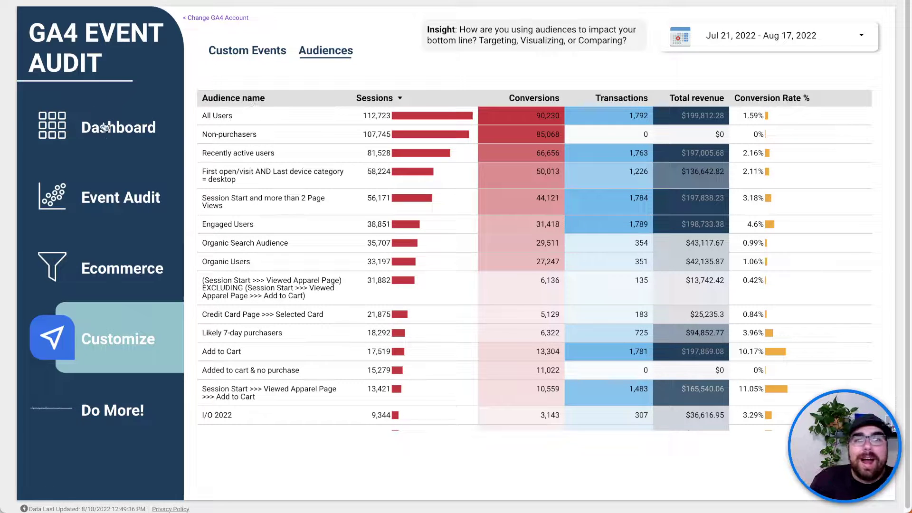
pyautogui.click(109, 418)
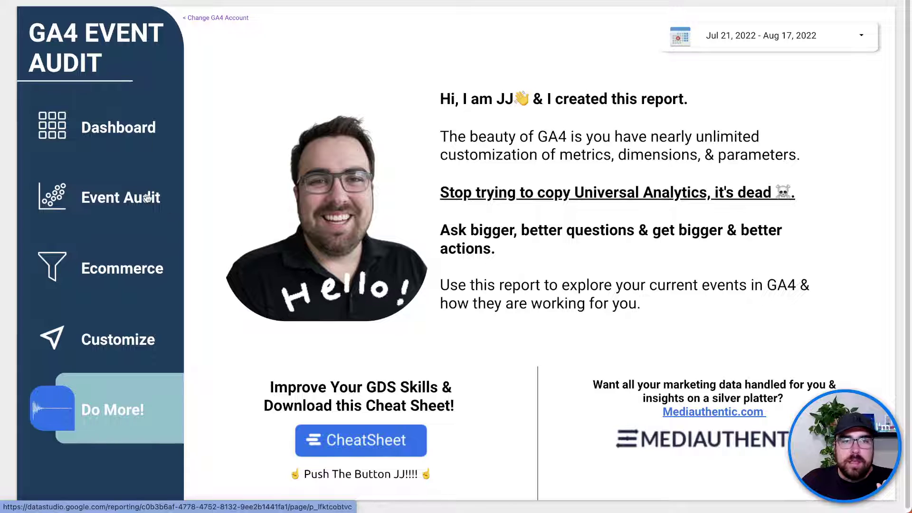
# Go back to the Dashboard page from the left navigation
pyautogui.click(123, 147)
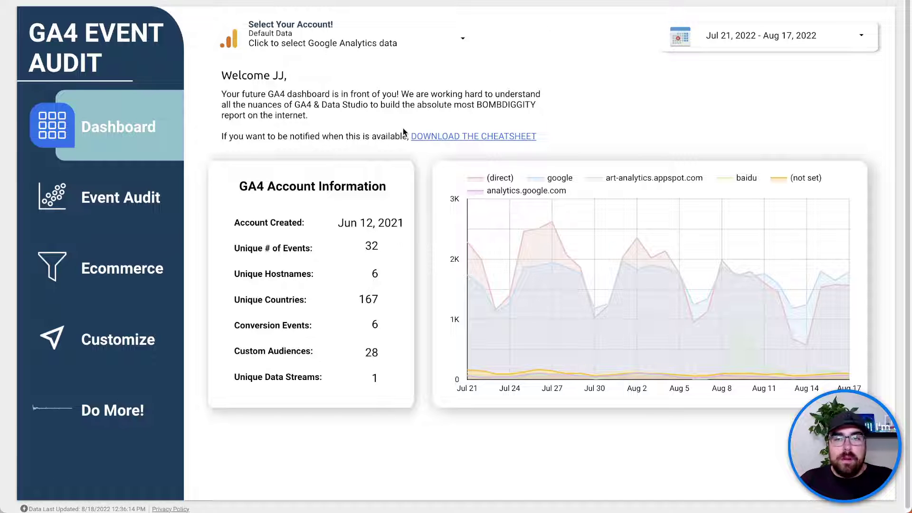
pyautogui.moveTo(623, 321)
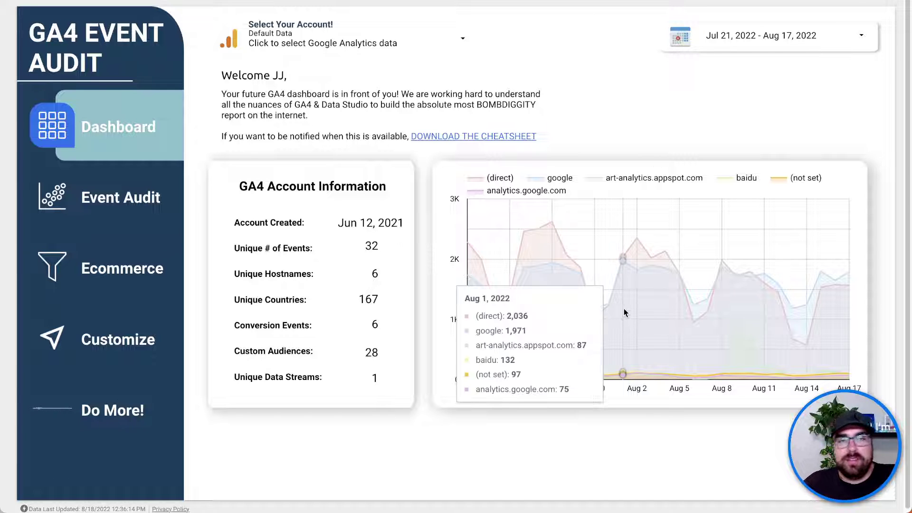